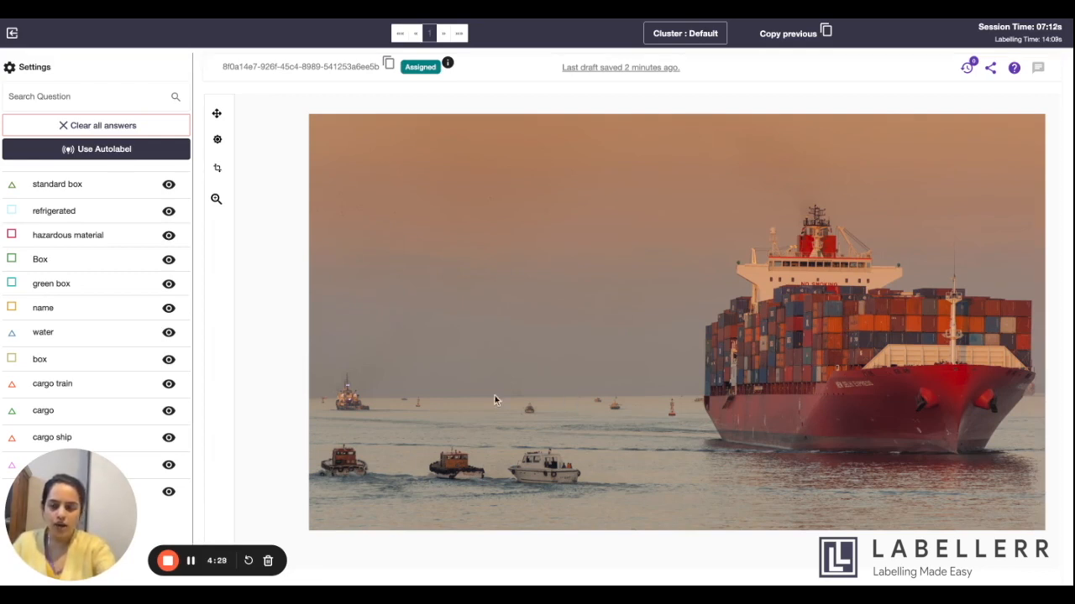
- Outline the small boat on the horizon at the image's far left with a four-point cargo ship polygon
scroll(111, 369, "down", 1)
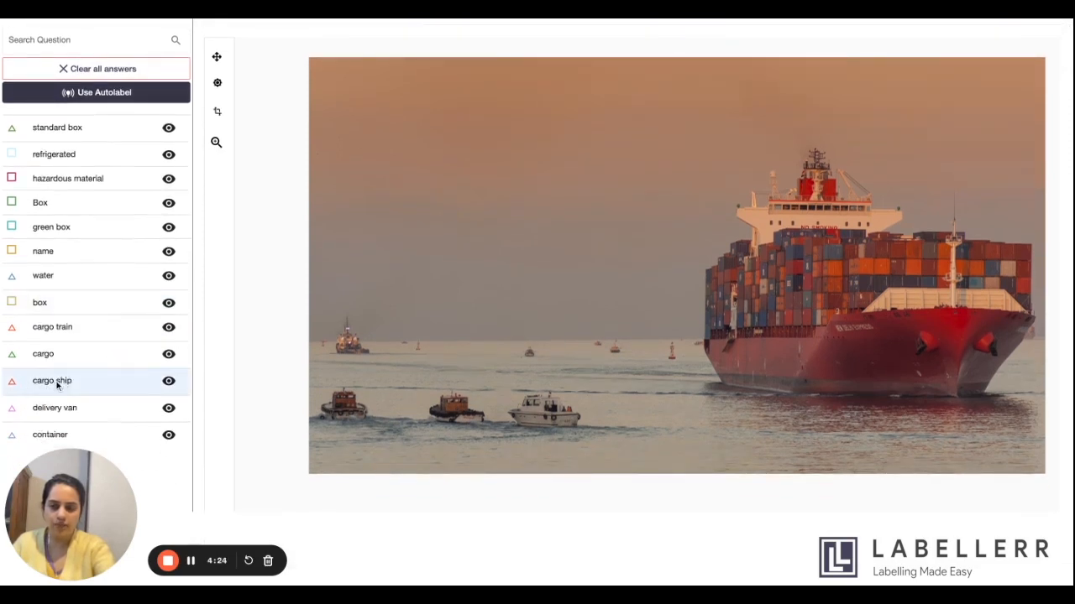
left_click(56, 382)
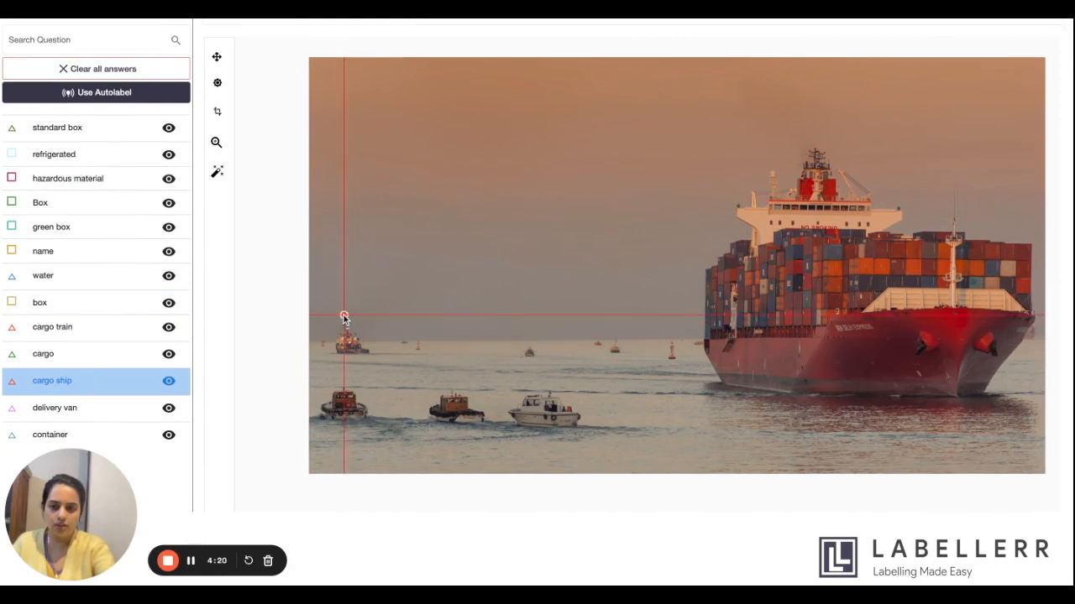
left_click(328, 347)
left_click(339, 358)
left_click(375, 359)
left_click(344, 316)
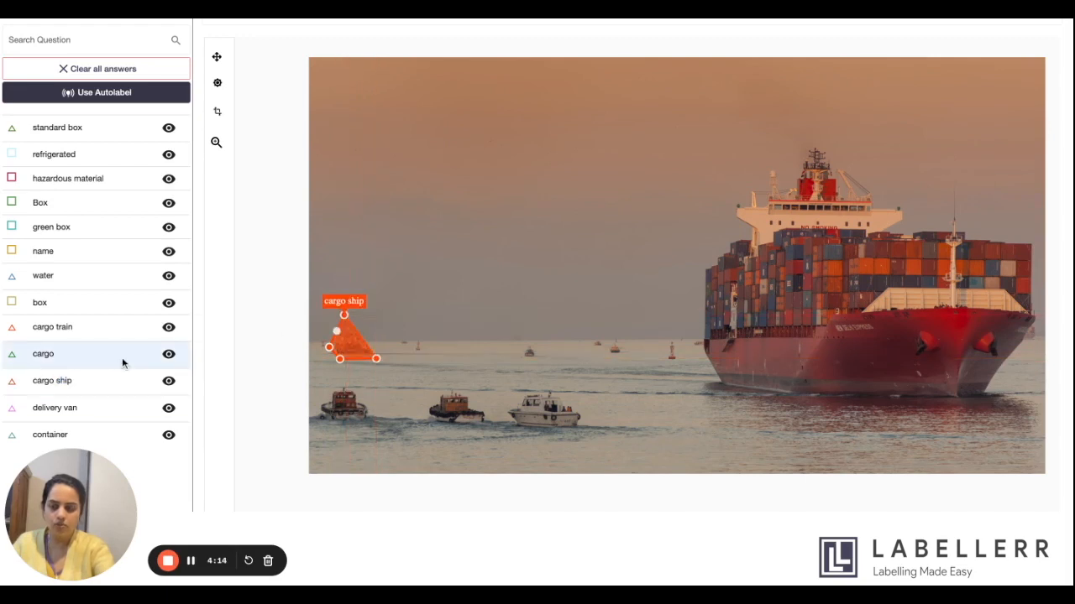
- Outline the leftmost of the three foreground boats with a four-point cargo ship polygon
left_click(52, 382)
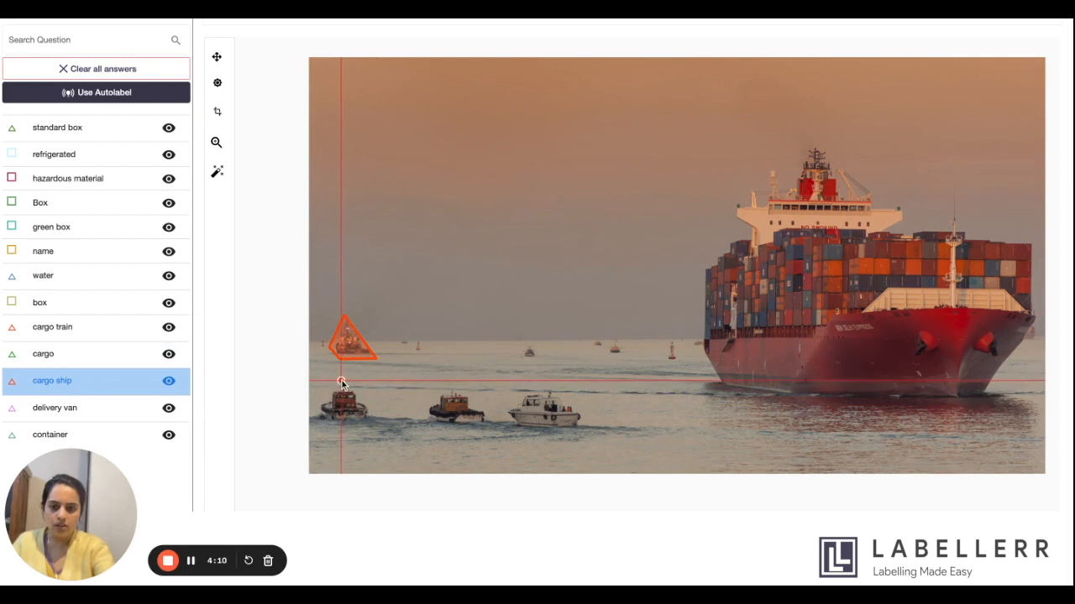
left_click(314, 405)
left_click(330, 422)
left_click(370, 419)
left_click(340, 382)
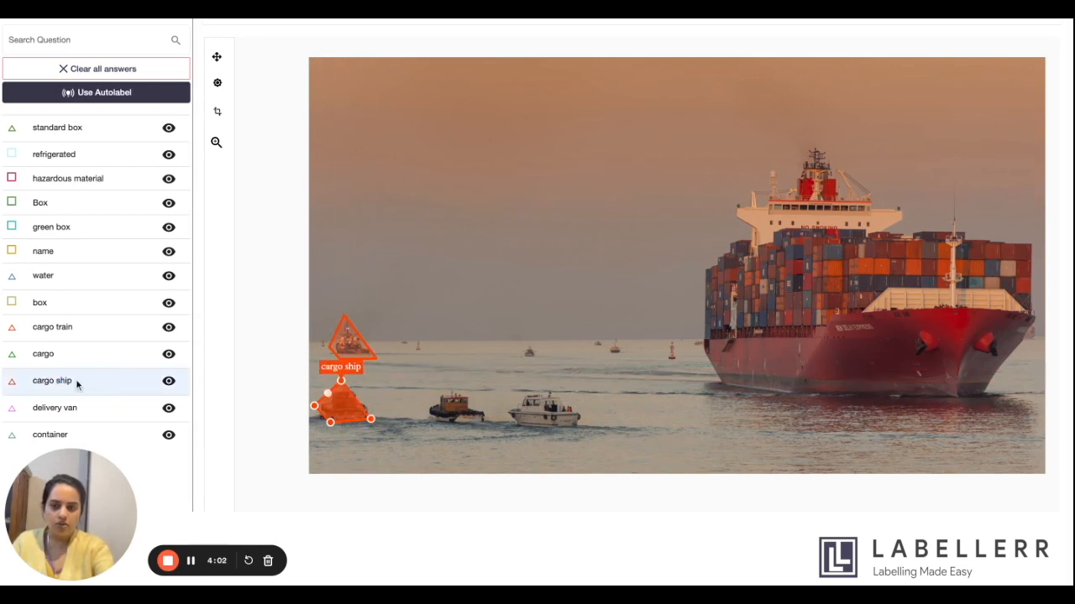
- Outline the middle foreground boat with the orange cabin using a five-point cargo ship polygon
left_click(76, 382)
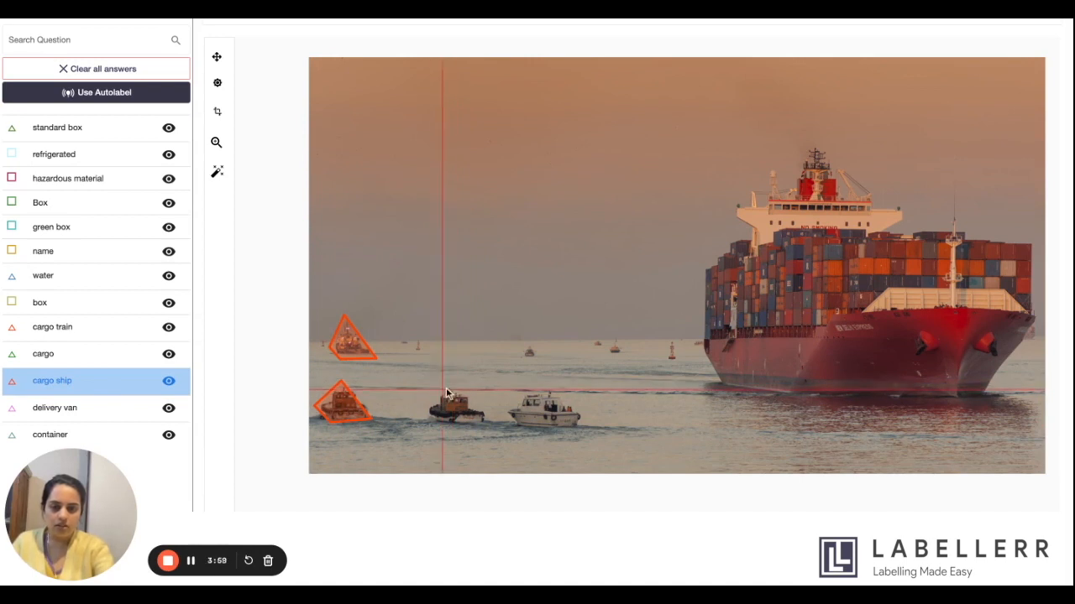
left_click(74, 382)
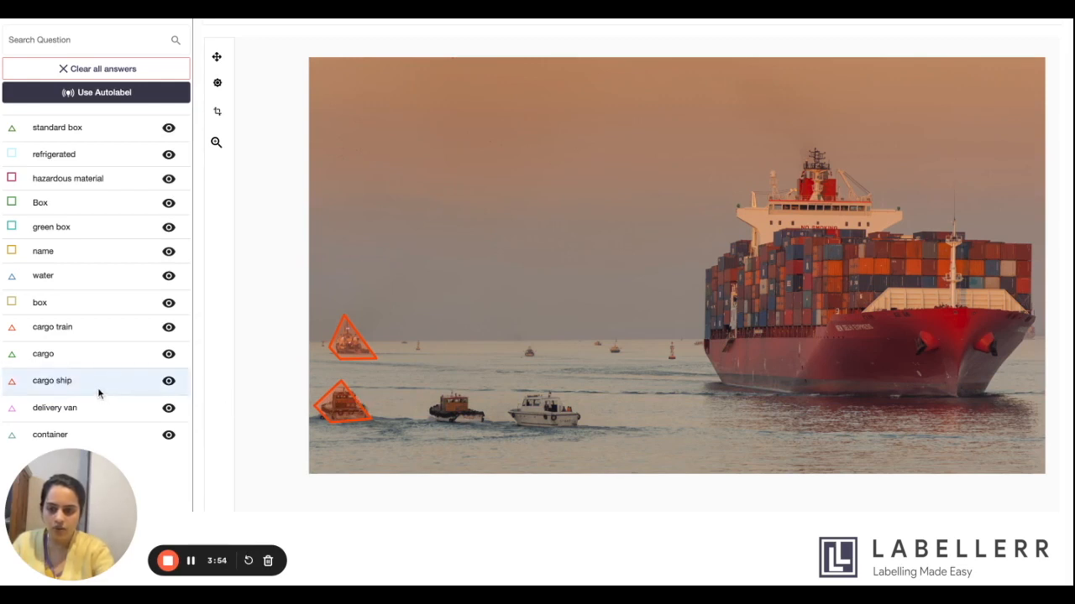
left_click(99, 391)
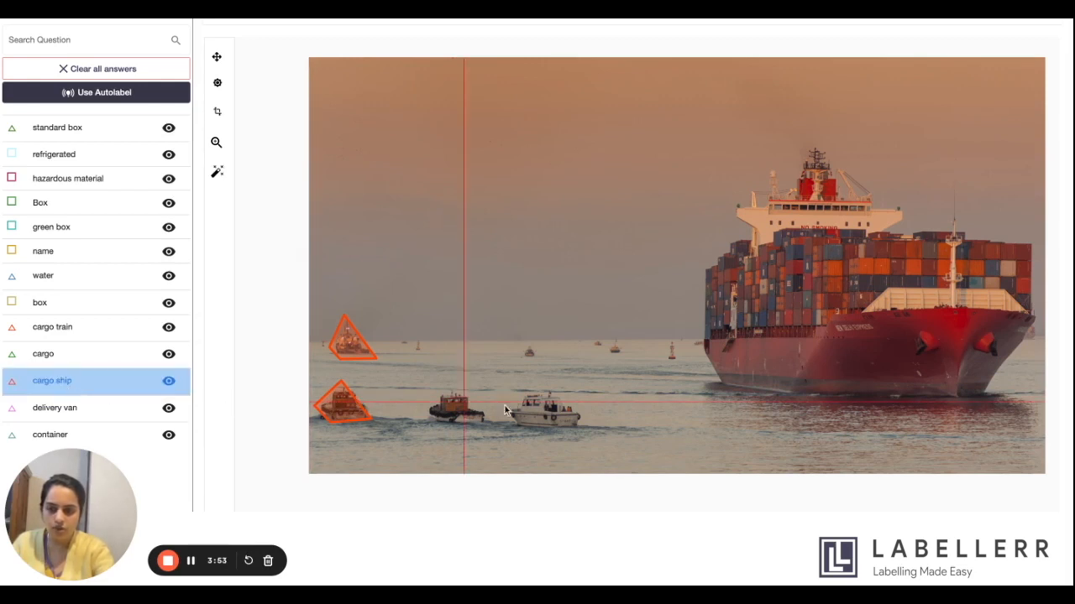
left_click(450, 390)
left_click(421, 406)
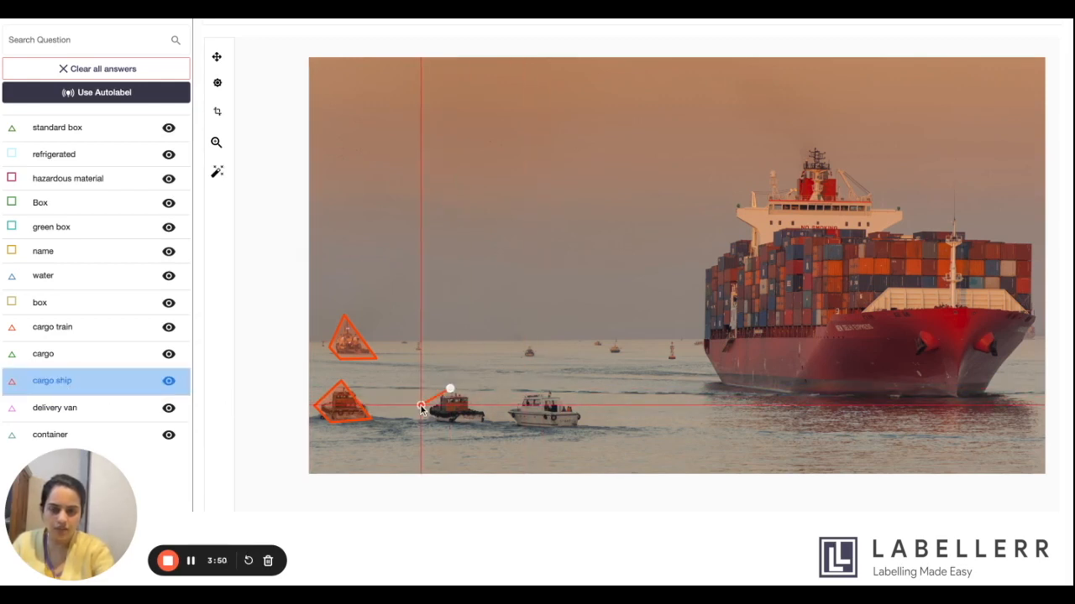
left_click(437, 423)
left_click(498, 429)
left_click(483, 401)
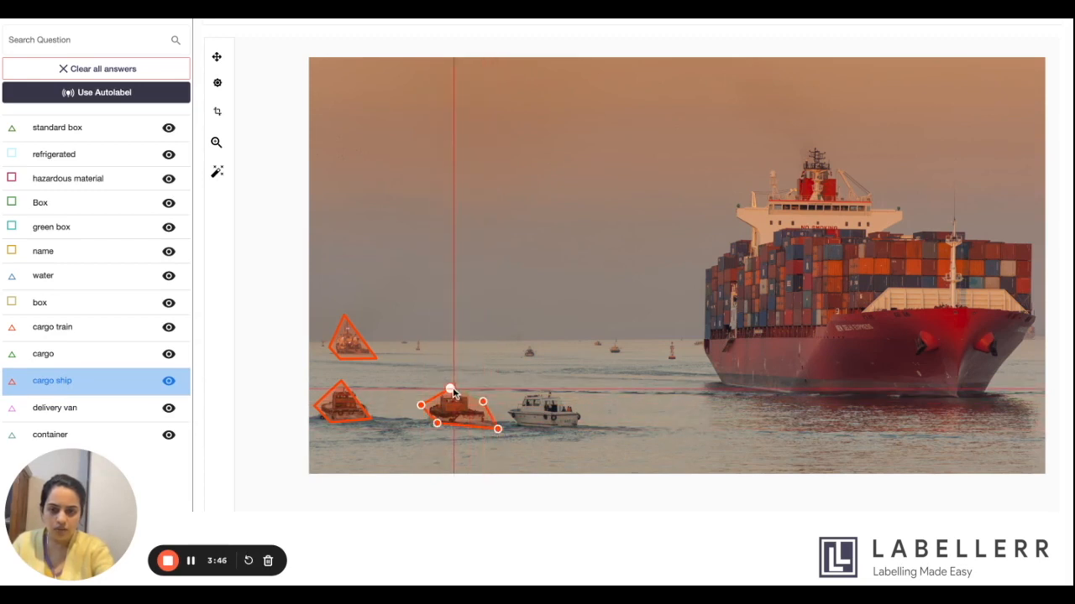
left_click(451, 389)
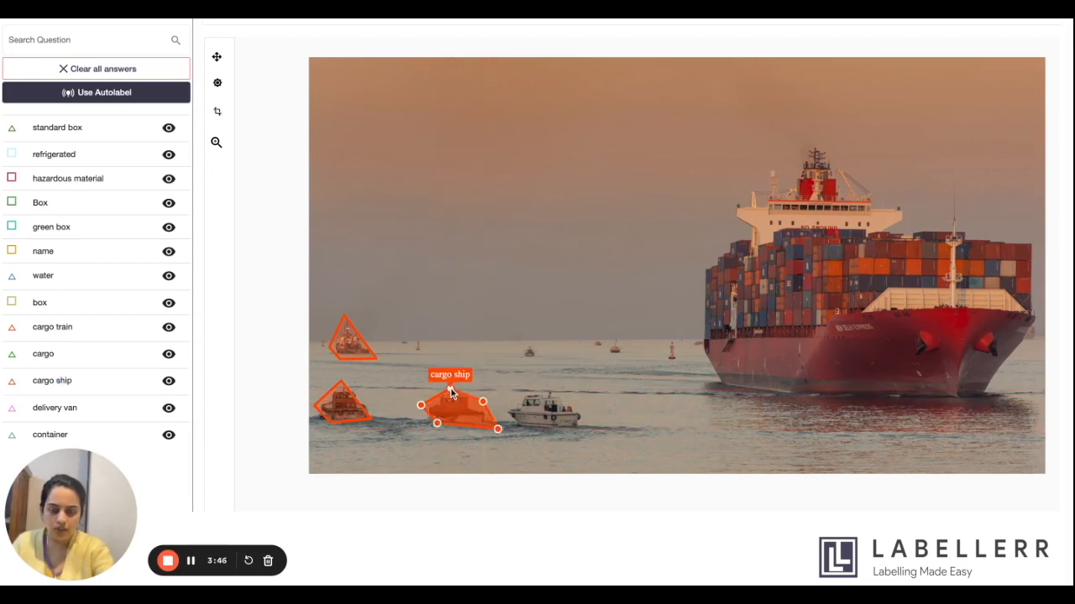
- Outline the white foreground boat with a five-point cargo ship polygon
left_click(60, 380)
left_click(538, 390)
left_click(504, 405)
left_click(521, 431)
left_click(582, 435)
left_click(590, 406)
left_click(538, 388)
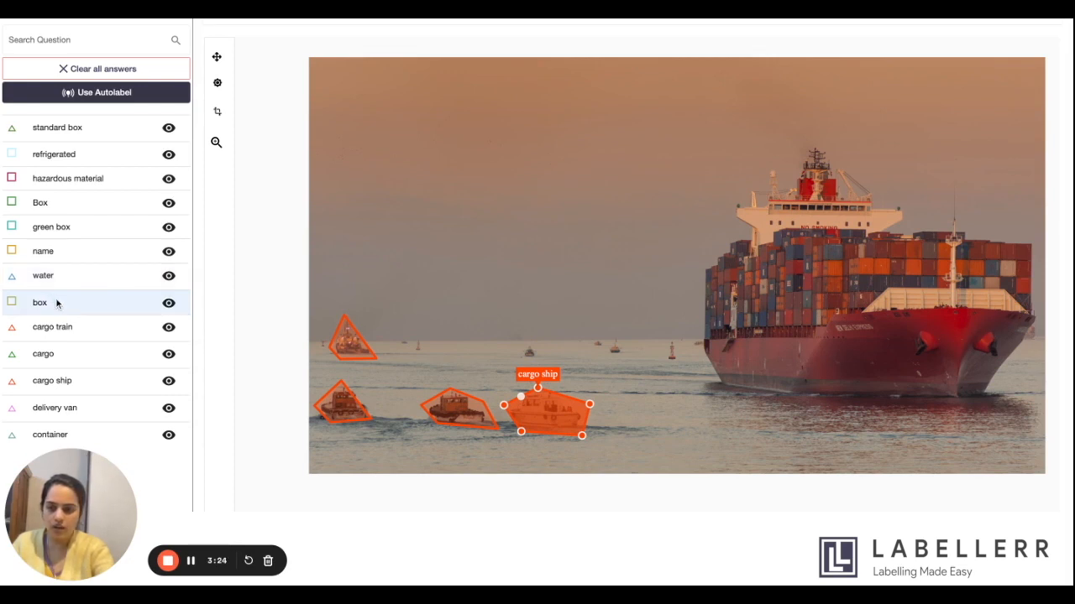
- Outline the large red container ship, from its mast around the hull and containers, with a closed cargo ship polygon
left_click(62, 377)
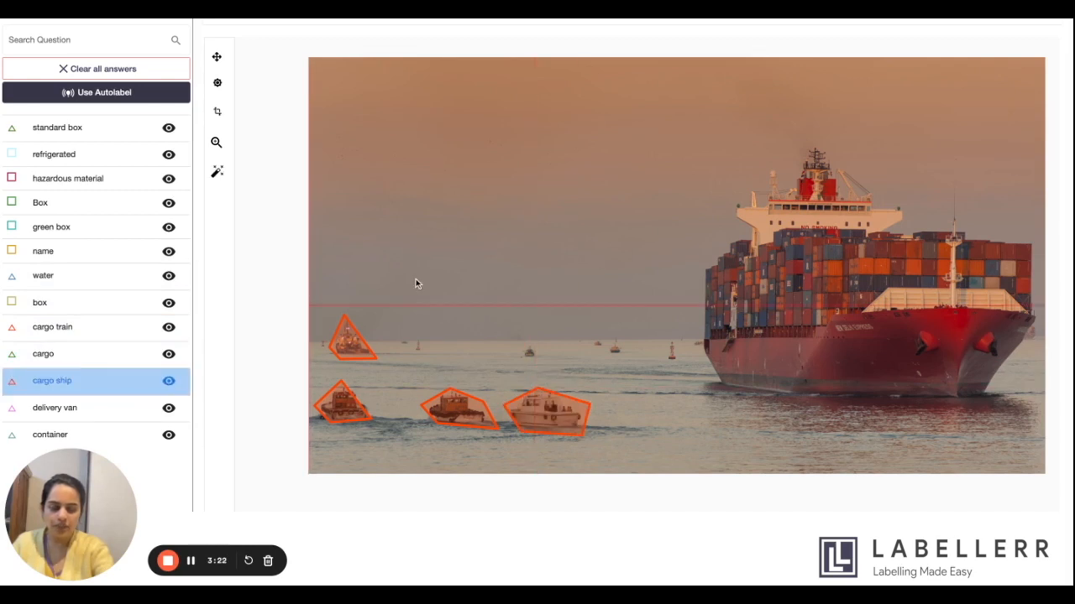
left_click(810, 142)
left_click(721, 207)
left_click(691, 274)
left_click(698, 363)
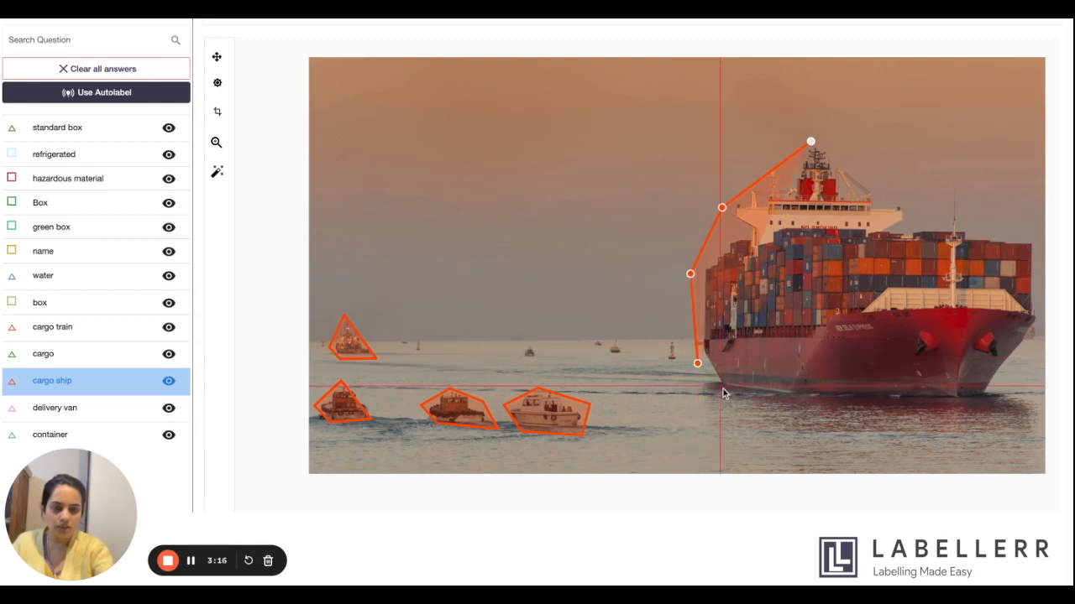
left_click(726, 393)
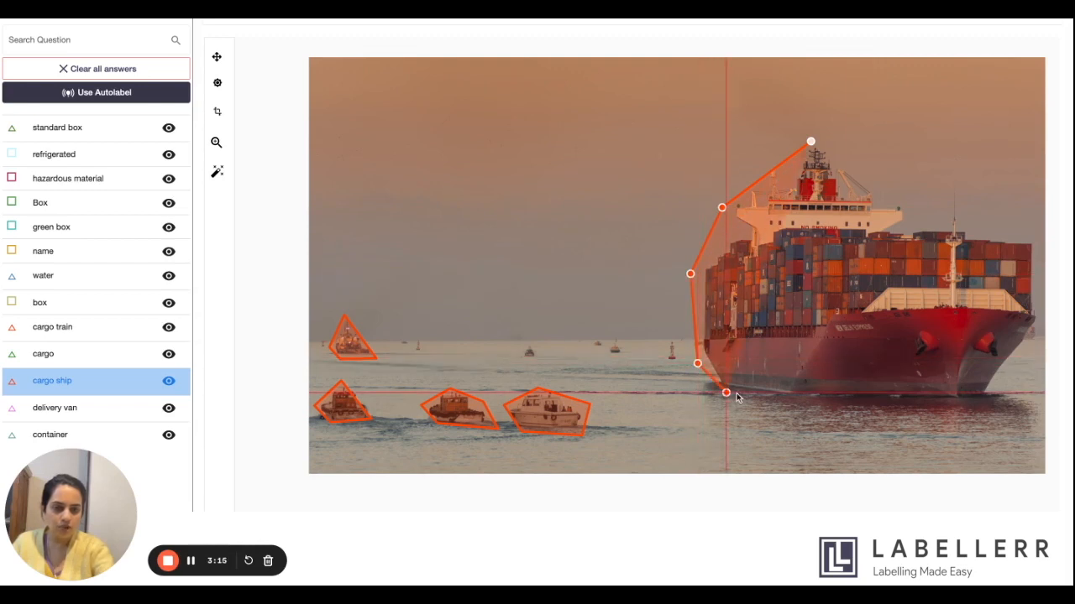
left_click(977, 402)
left_click(1035, 322)
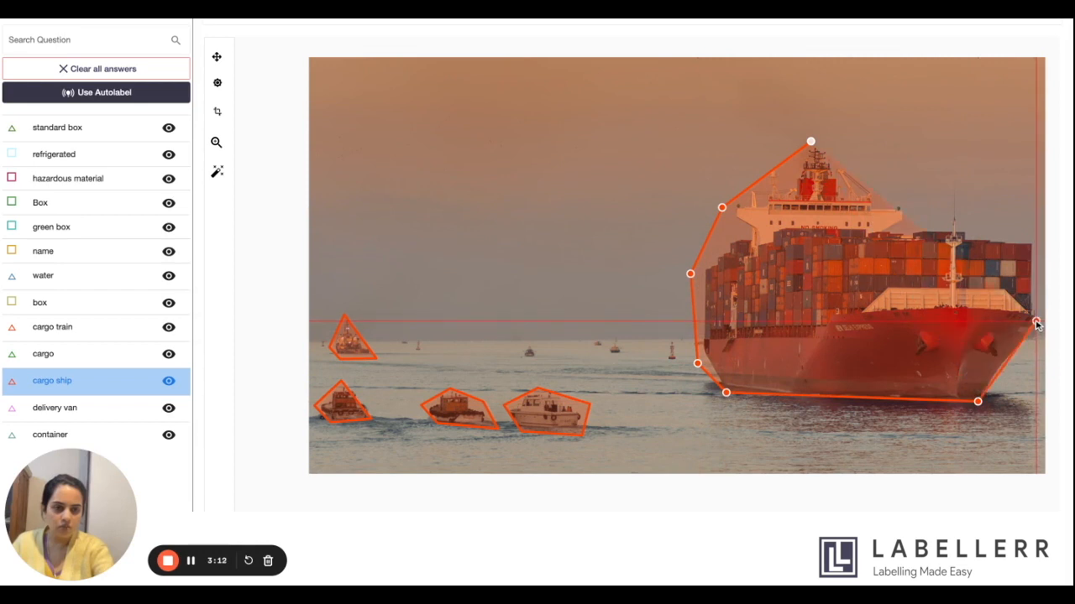
left_click(1035, 242)
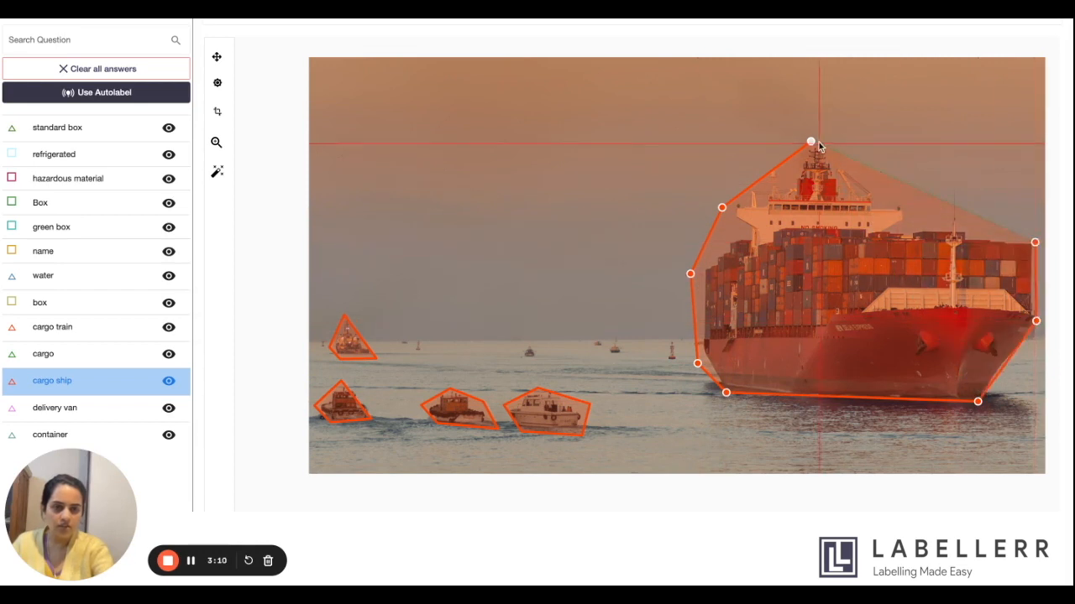
left_click(811, 142)
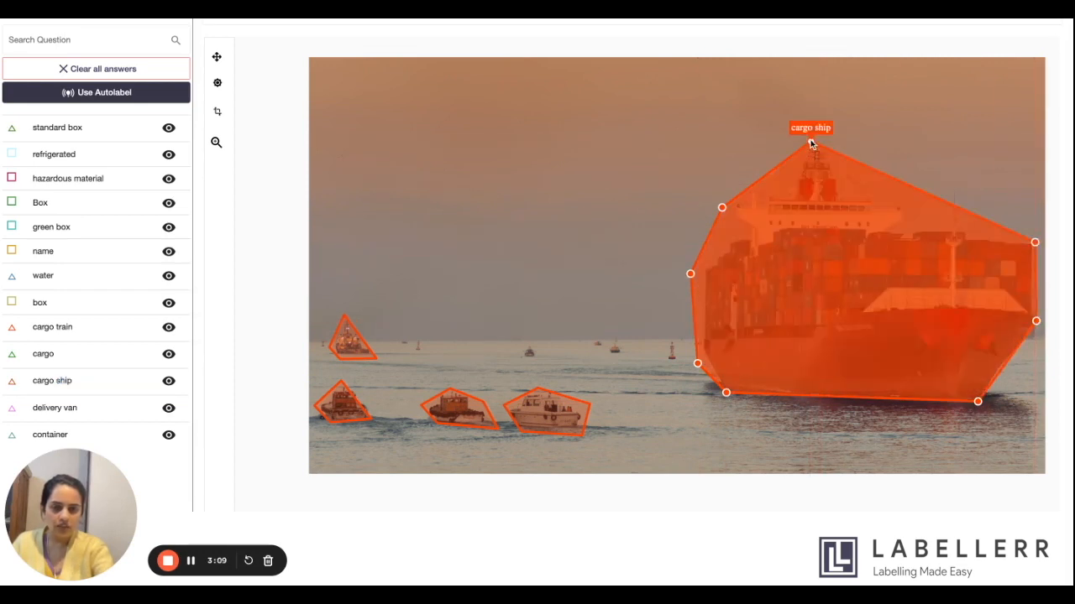
- Outline the whole sea area from the horizon to the image's lower edge with a four-point water polygon
left_click(44, 283)
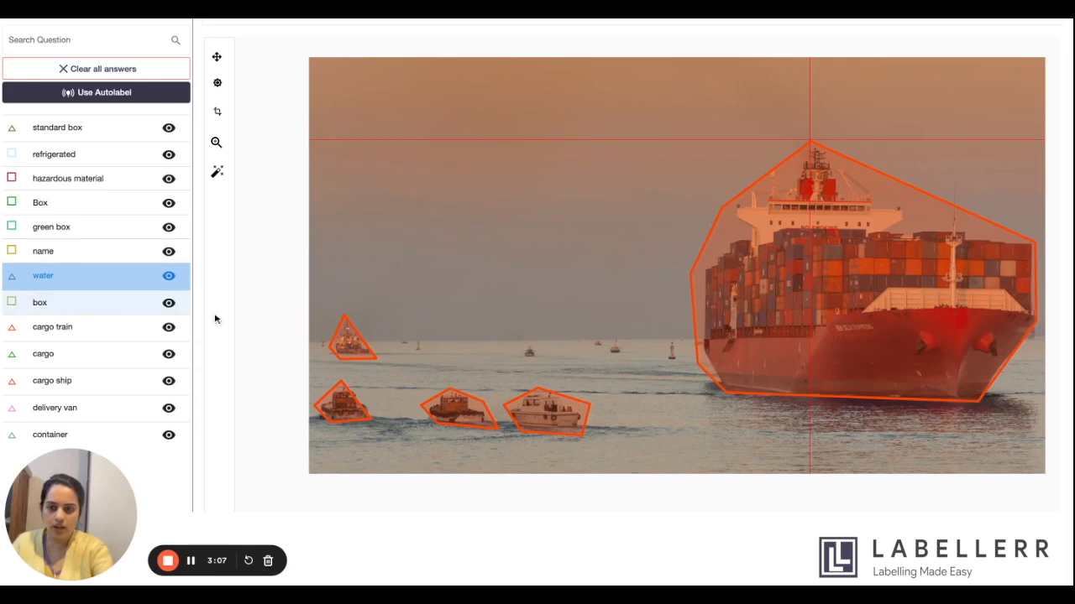
left_click(313, 341)
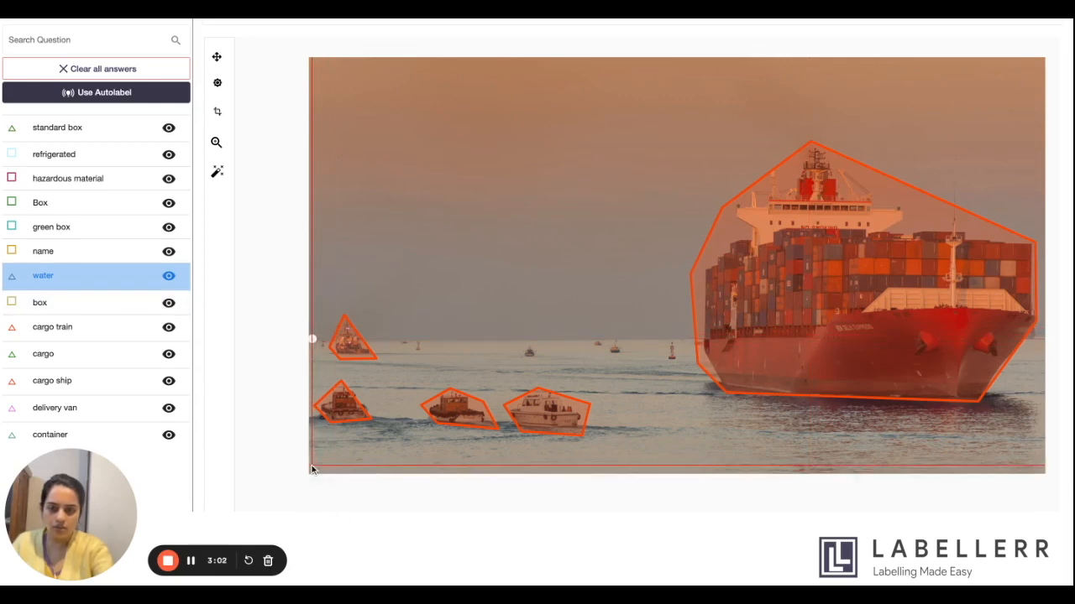
left_click(311, 468)
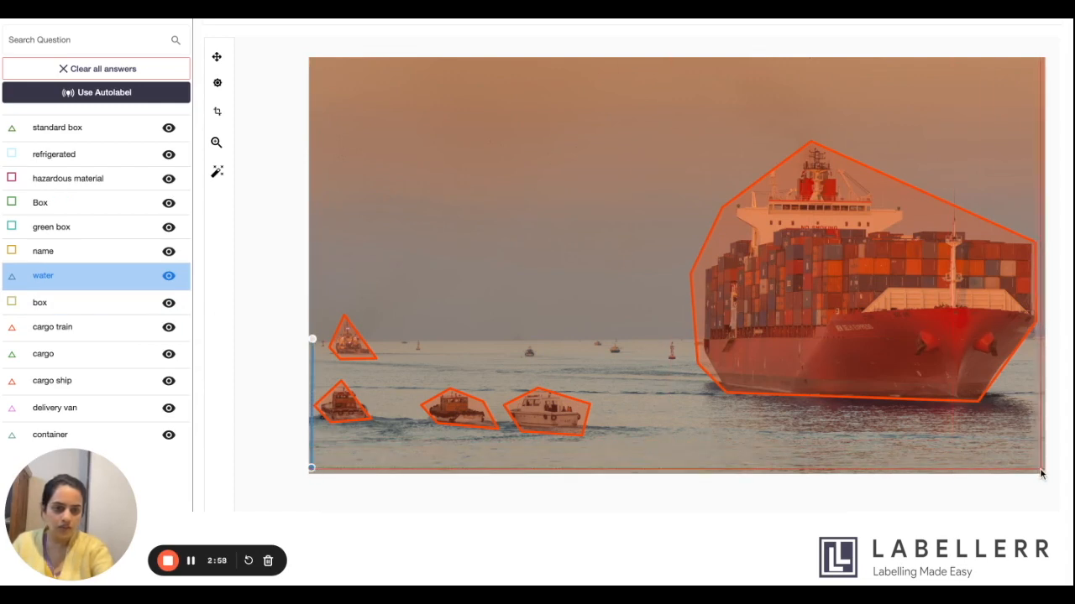
left_click(1040, 470)
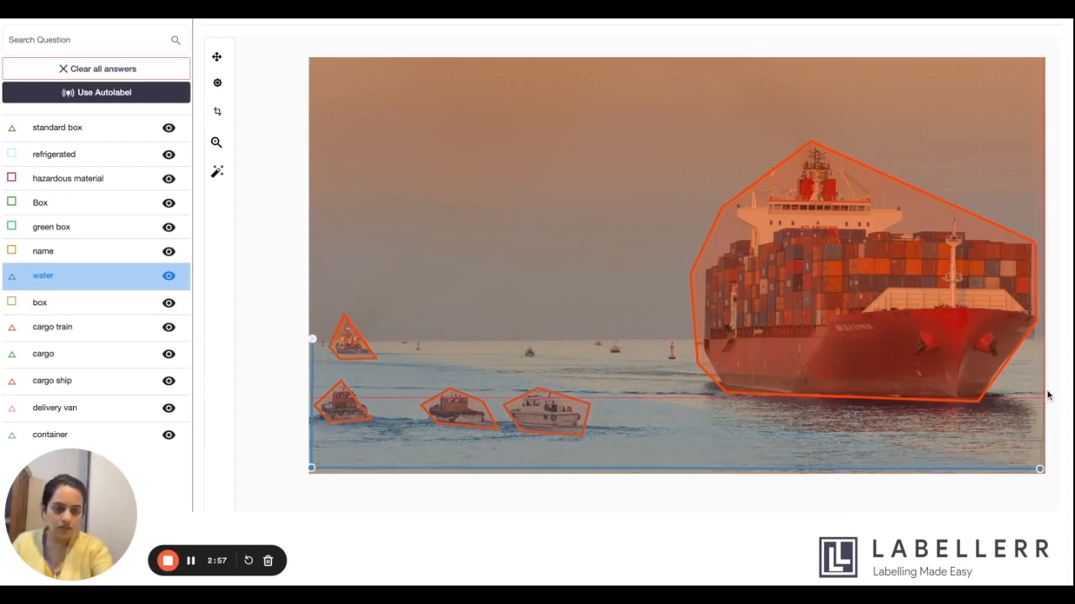
left_click(1039, 336)
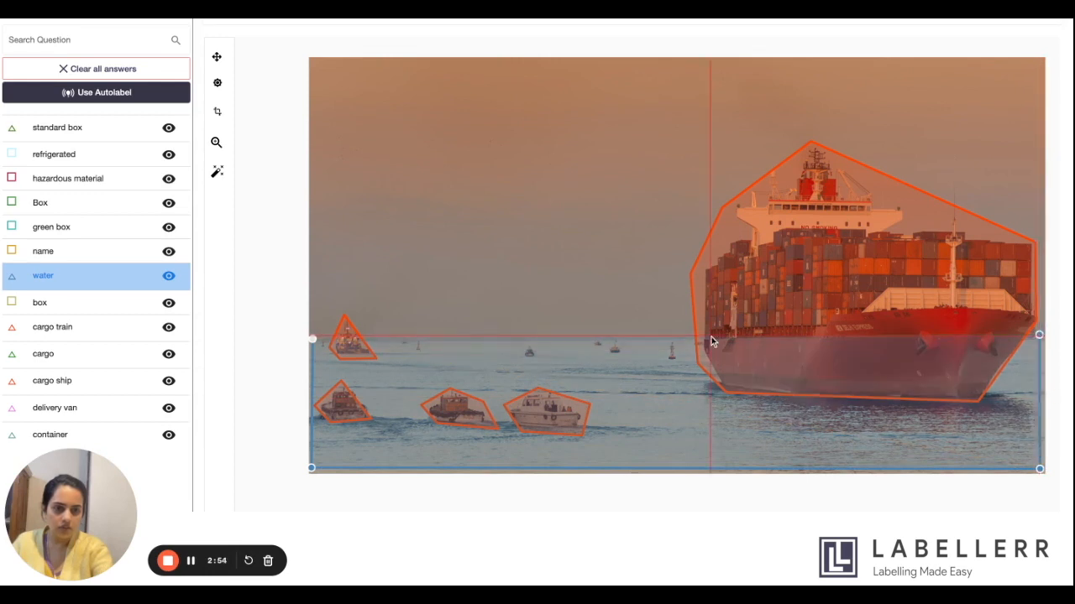
left_click(312, 339)
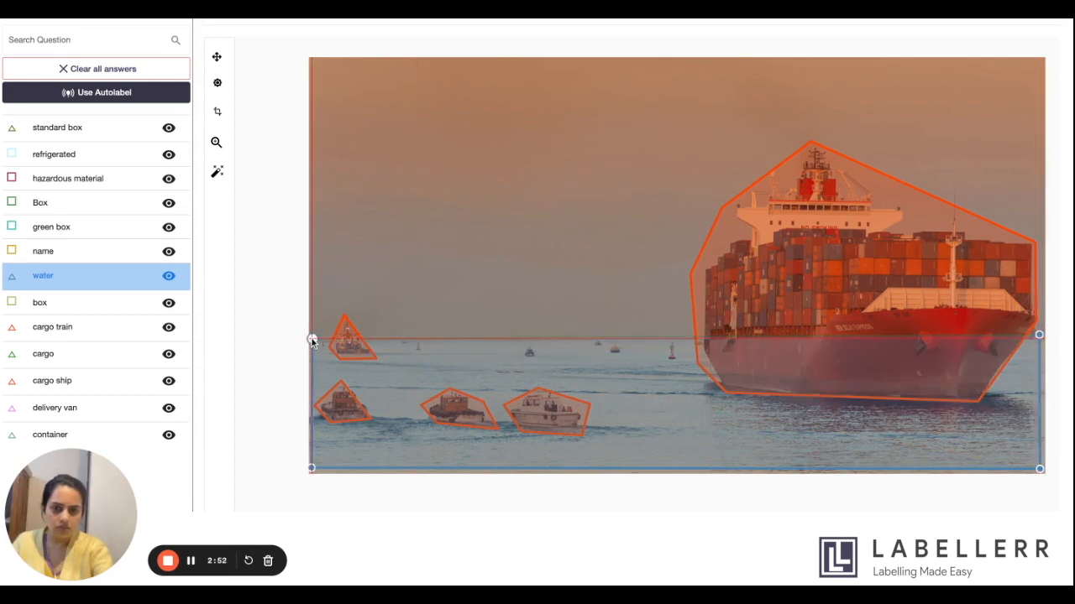
left_click(312, 340)
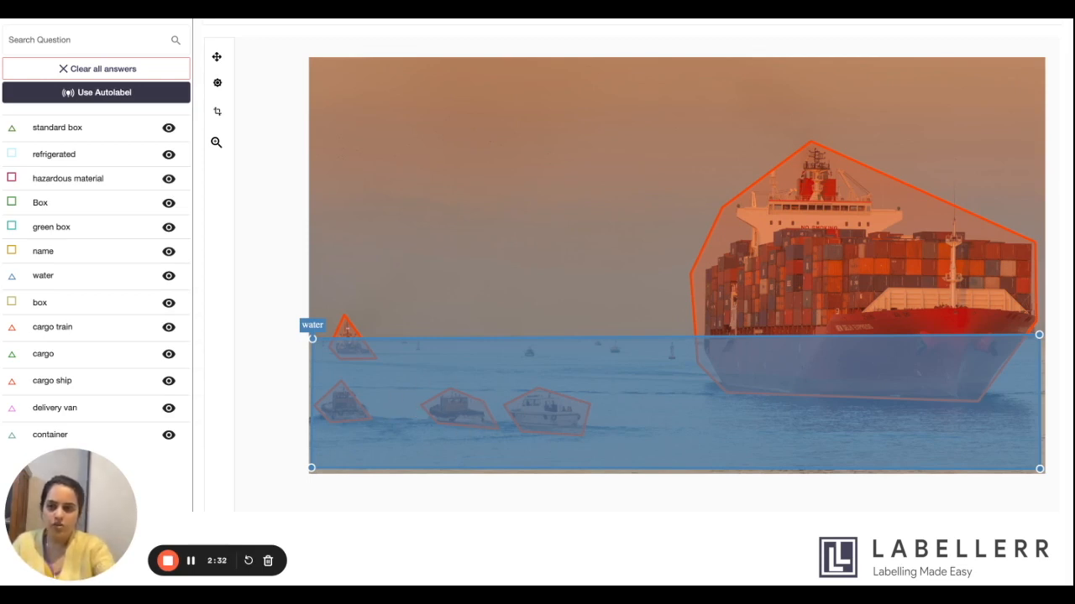
- Set the water class's transparency to 22% in the annotation settings and save the change in the current project guidelines
scroll(76, 167, "up", 1)
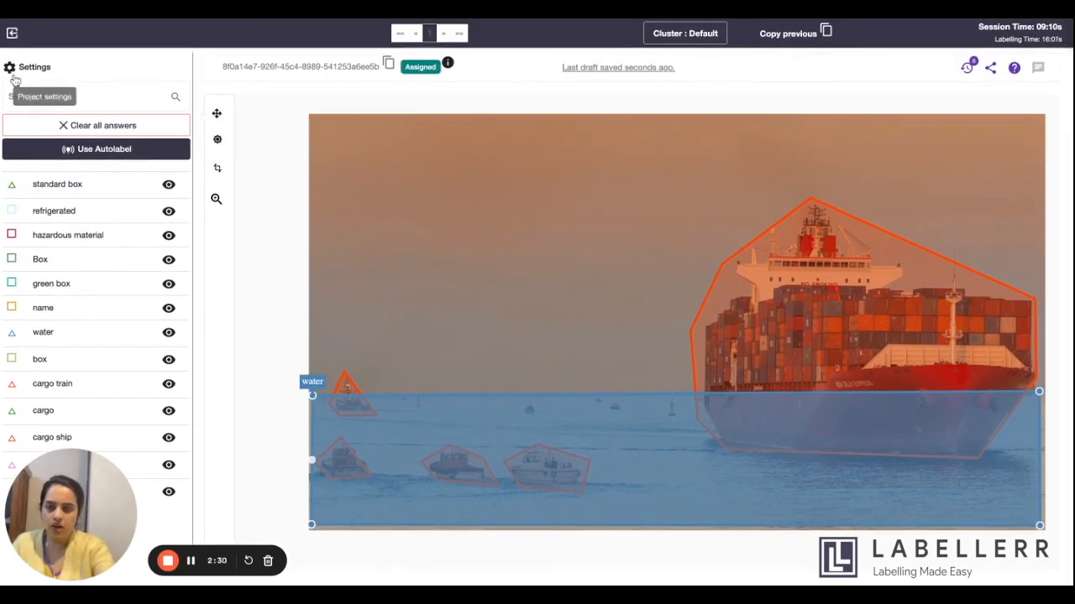
left_click(9, 71)
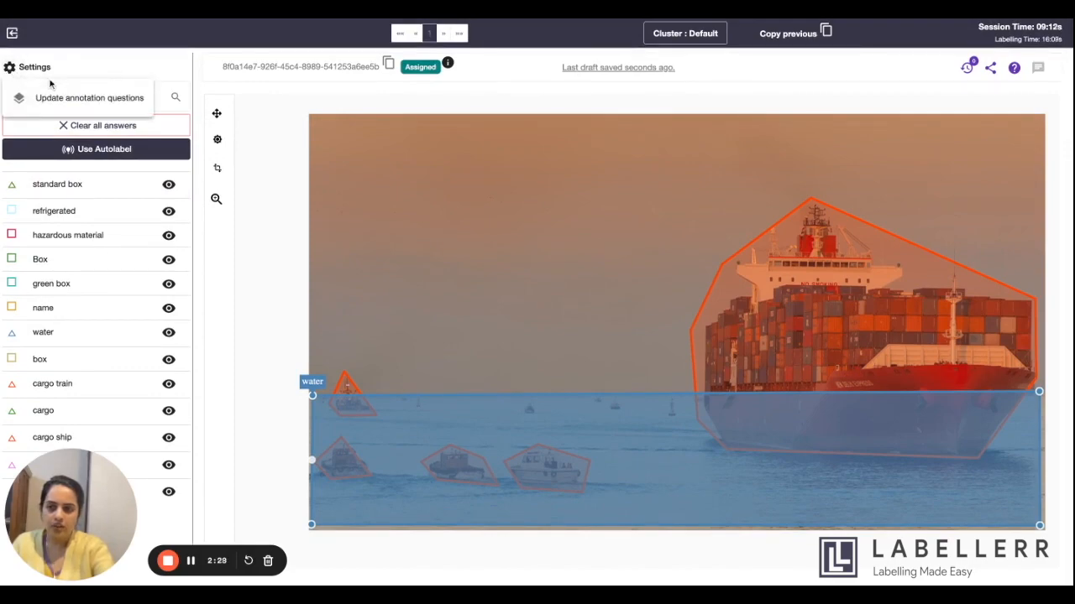
left_click(90, 100)
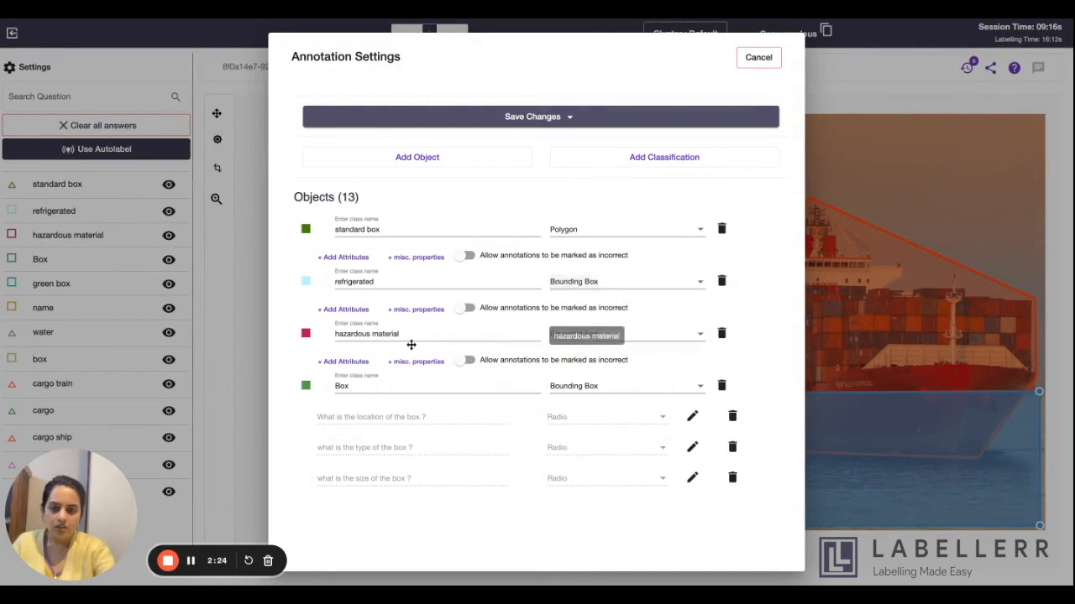
scroll(411, 344, "down", 5)
scroll(411, 344, "down", 5)
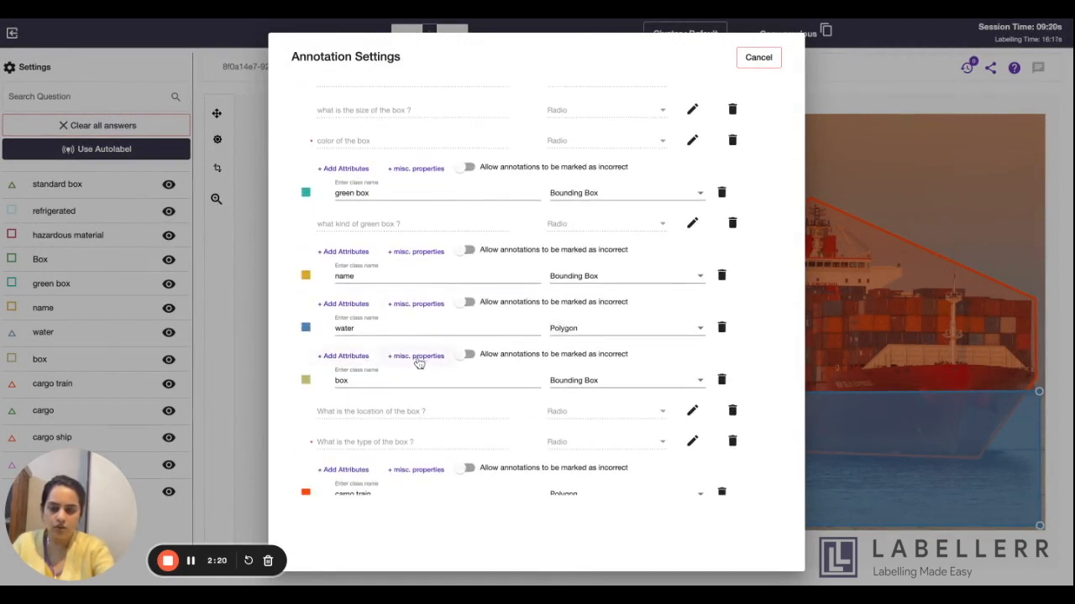
left_click(420, 356)
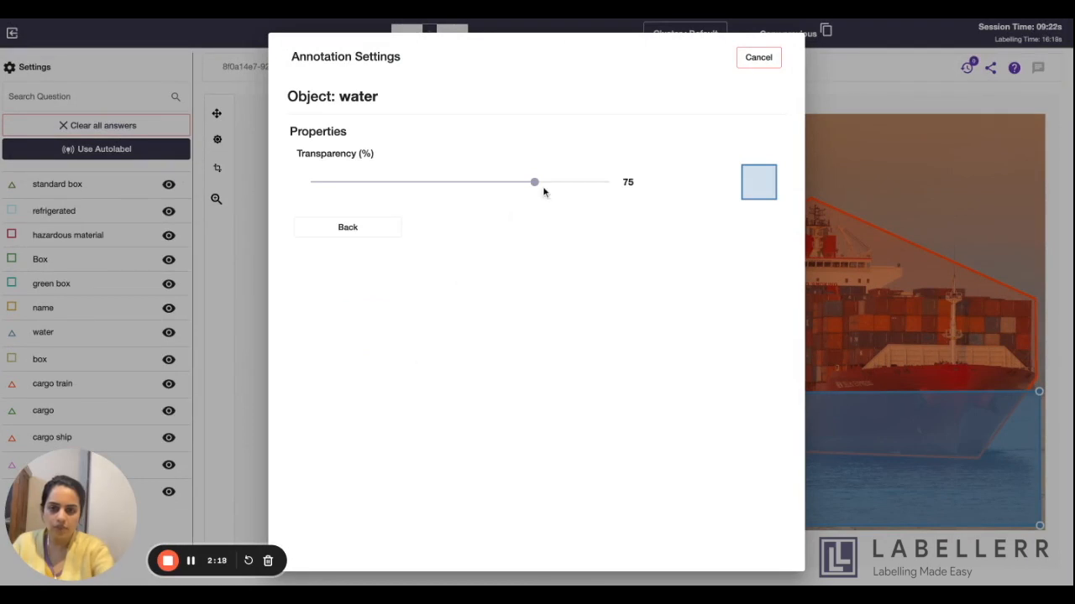
left_click_drag(535, 184, 376, 182)
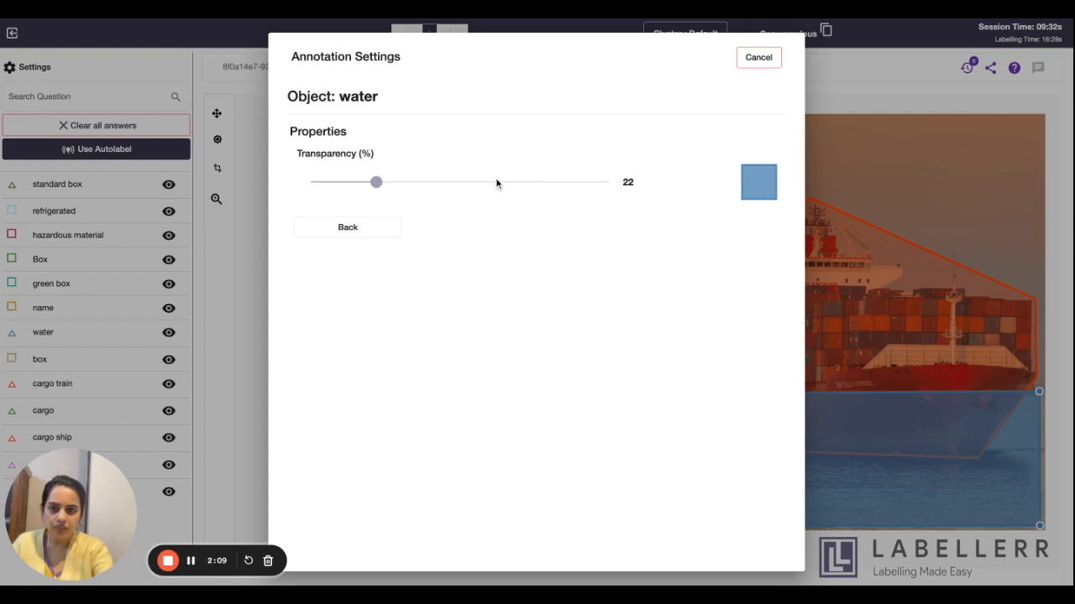
left_click(347, 228)
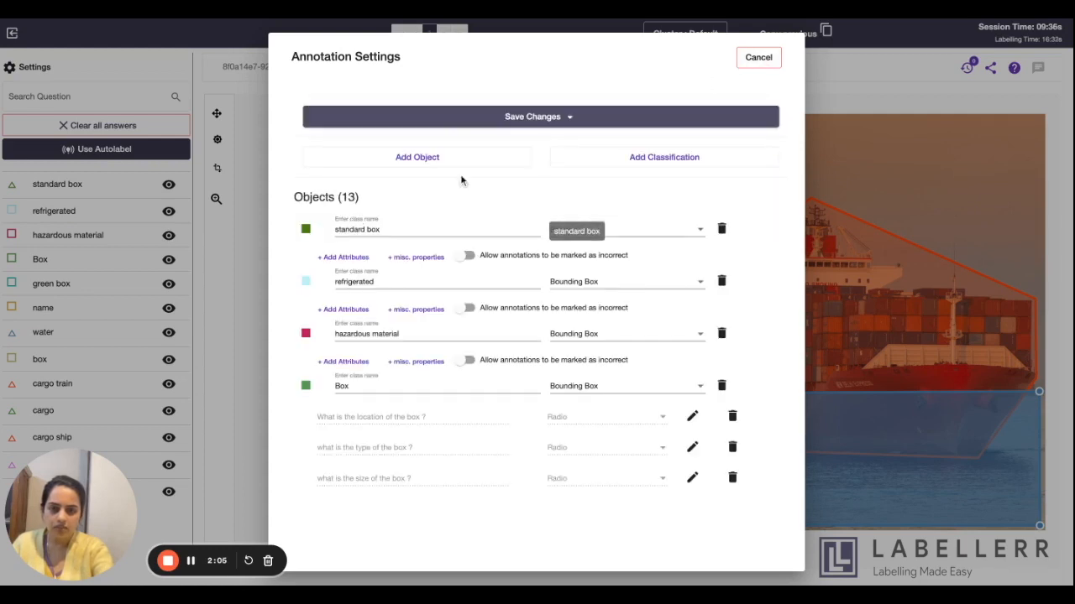
left_click(542, 118)
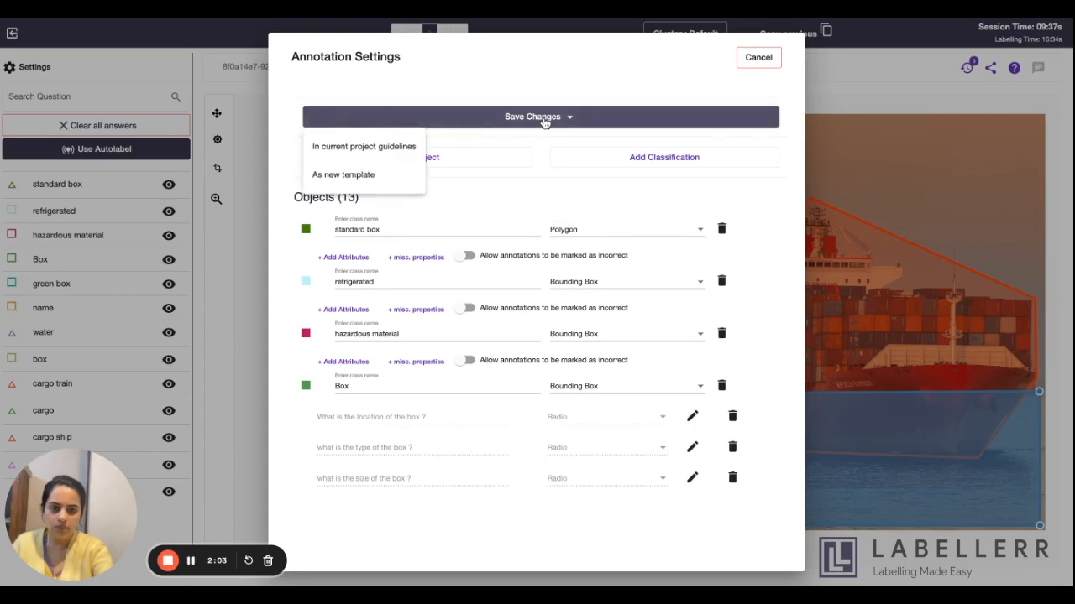
left_click(392, 149)
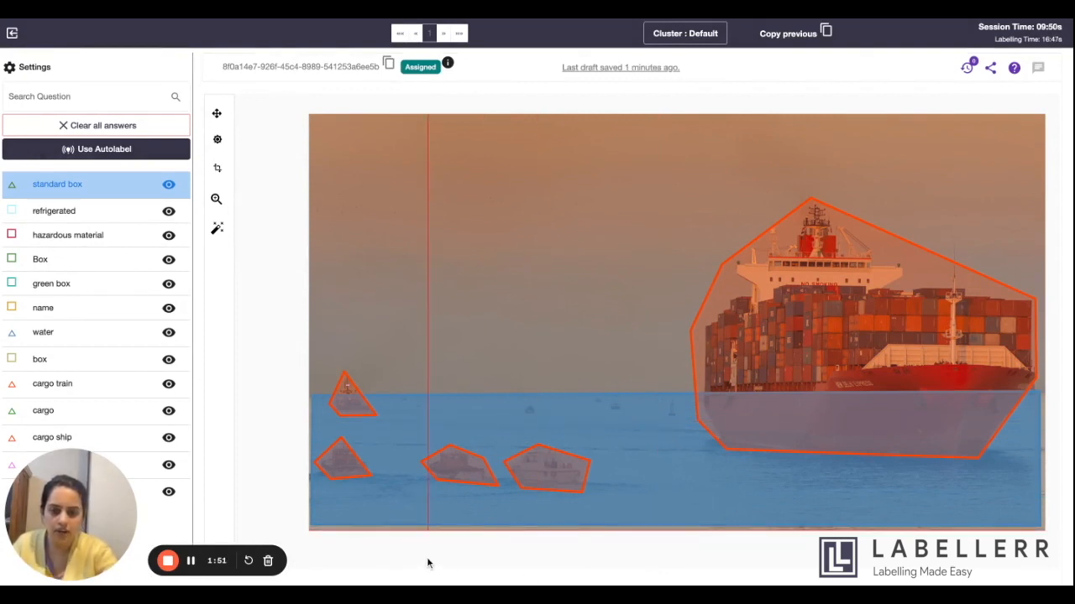
- Open the project settings options again
left_click(9, 69)
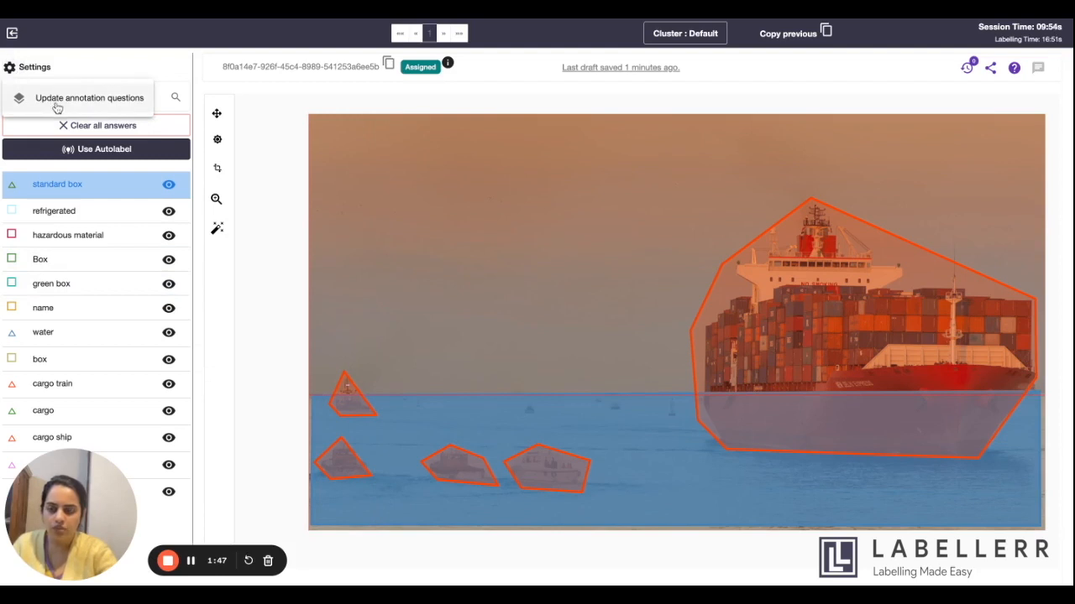